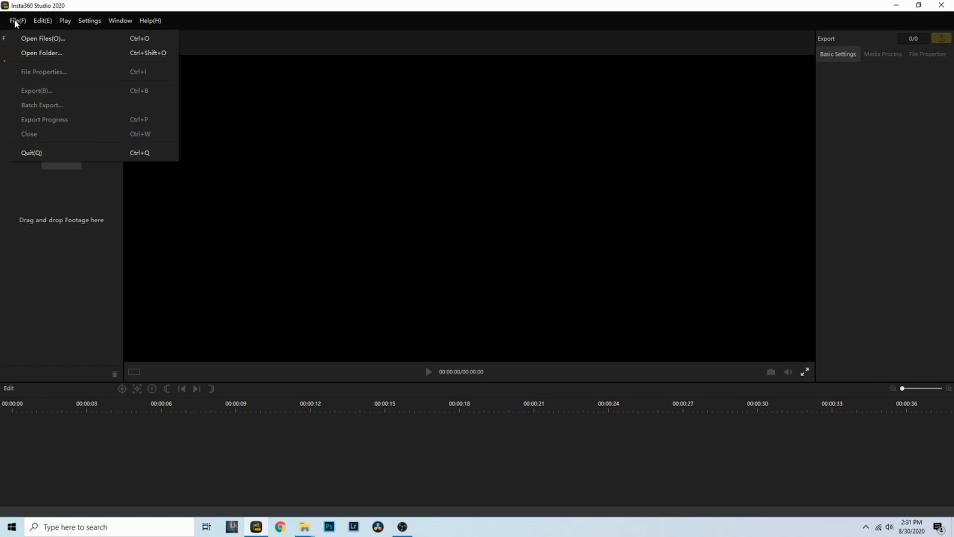
Import the 360Videos folder of rafting footage and load clip VID_20200726_133517_00_018.insv
click(26, 59)
drag(162, 23, 230, 62)
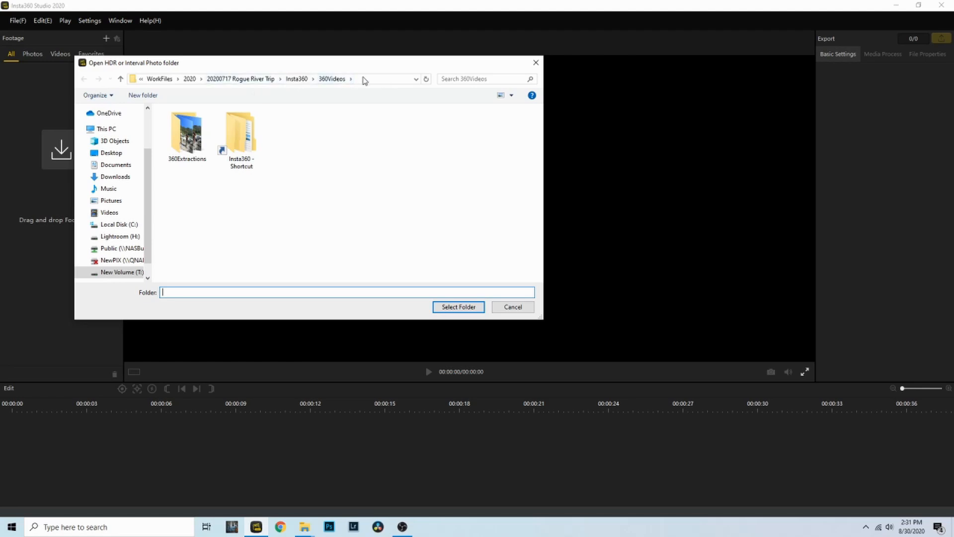
click(453, 307)
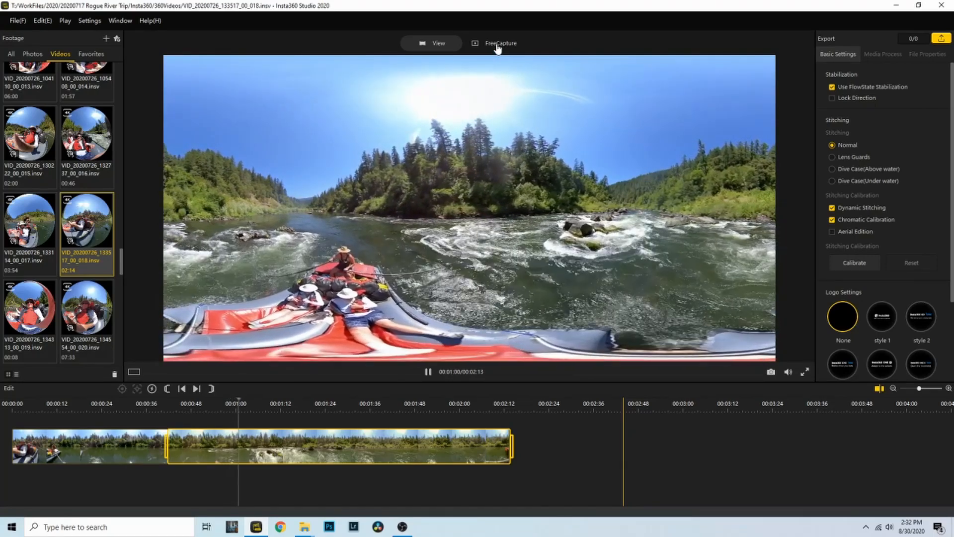
In FreeCapture, turn the view downriver (pan -90.1, tilt 5.9) and keyframe it at 00:44
click(497, 46)
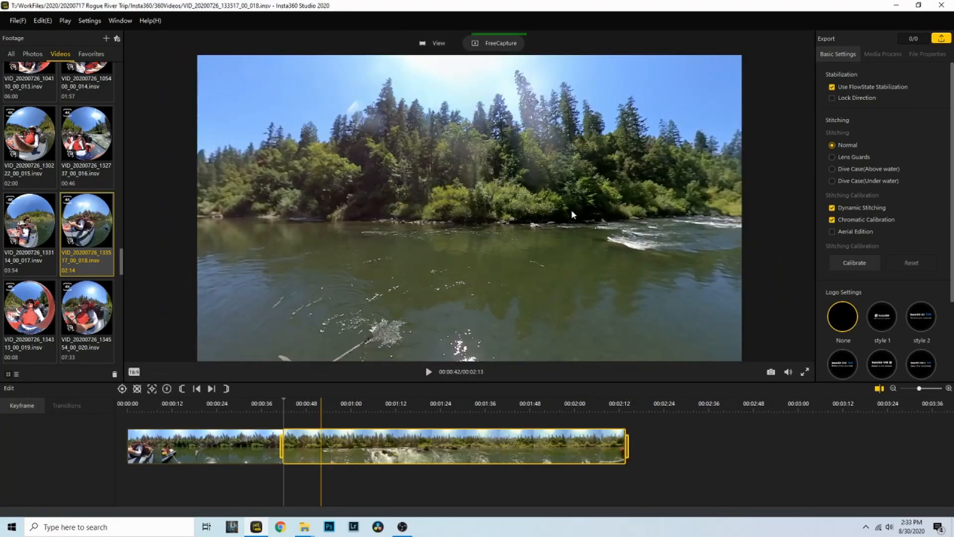
drag(571, 210, 217, 215)
drag(535, 218, 361, 254)
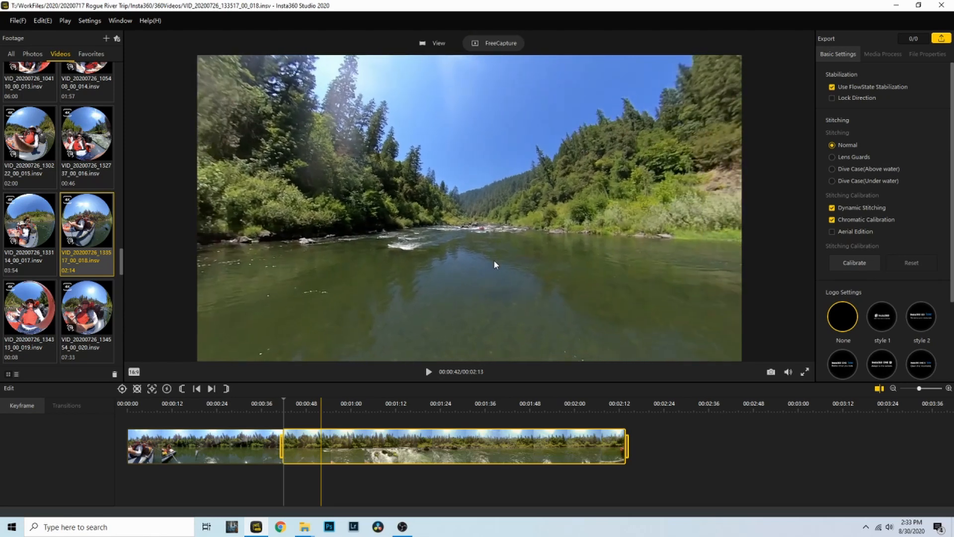
click(427, 372)
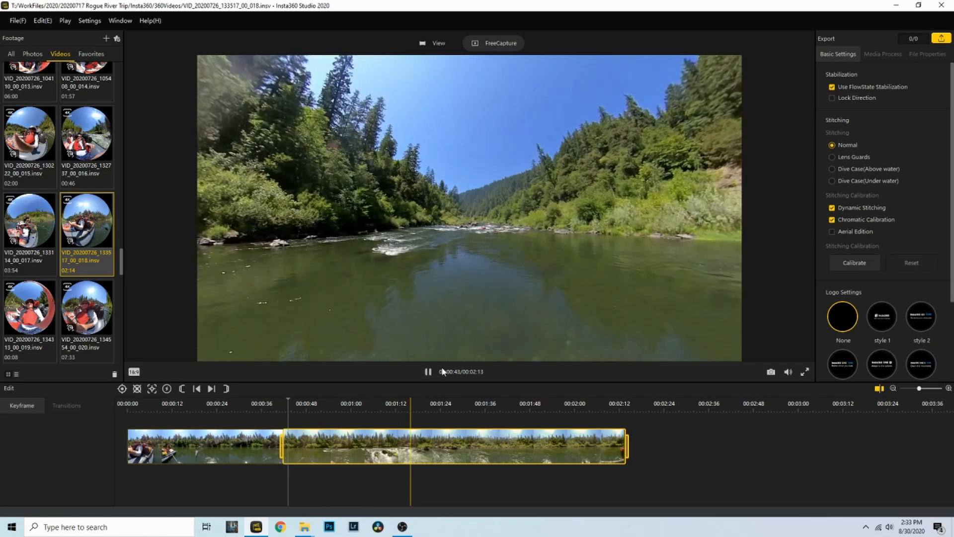
key(space)
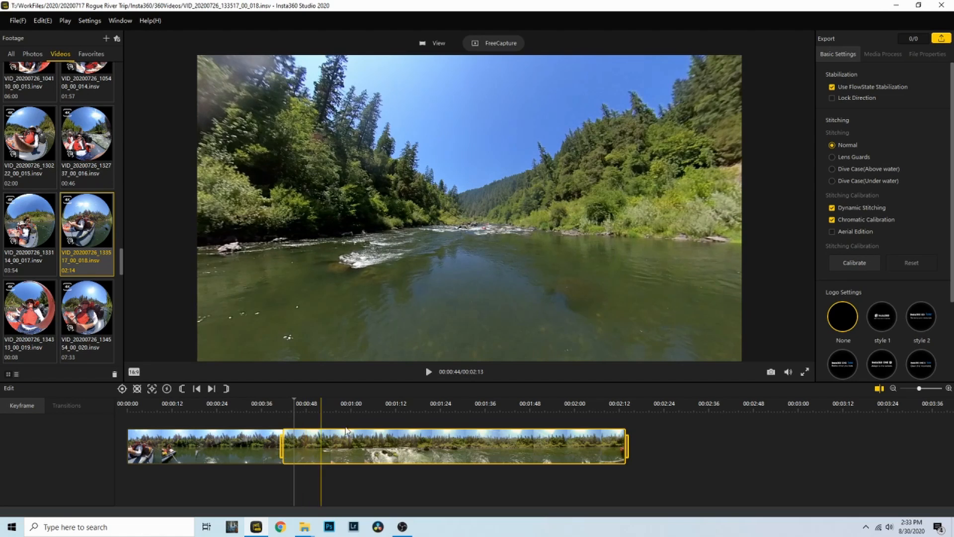
key(k)
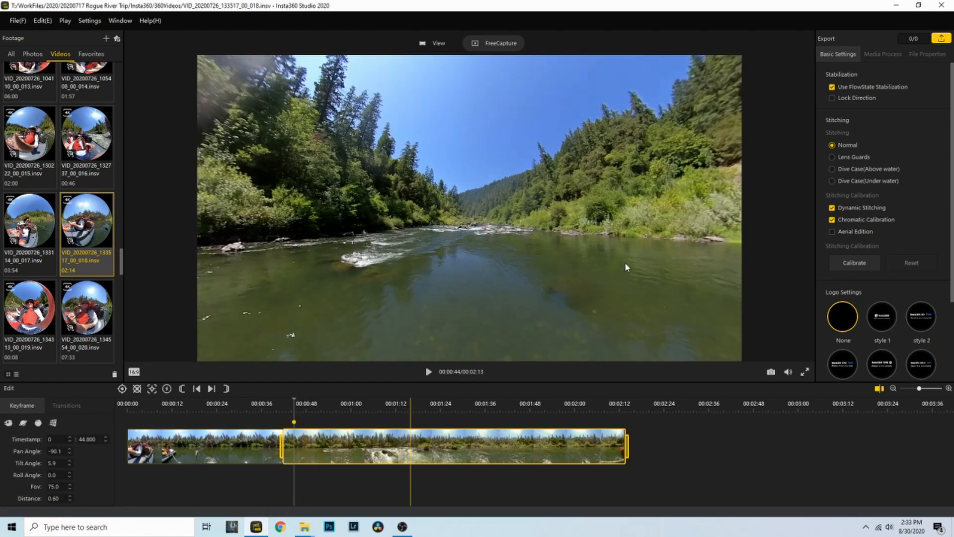
Add a 01:12 keyframe looking straight down on the raft (pan -83.7, tilt -94.8)
key(space)
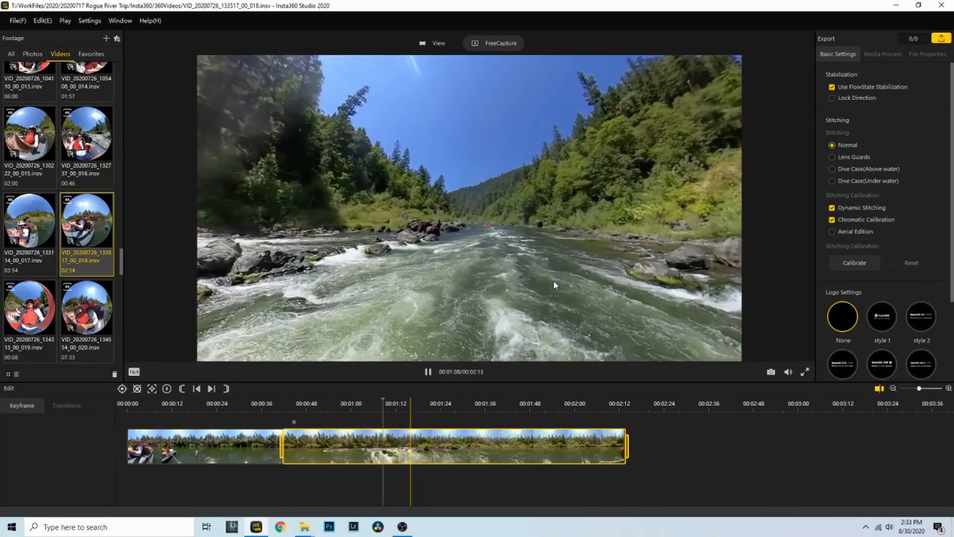
key(space)
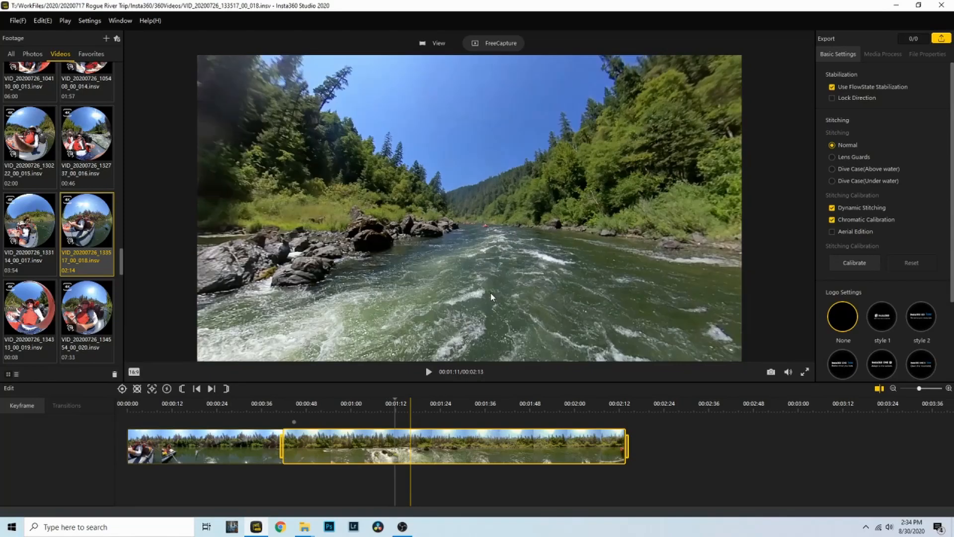
click(490, 293)
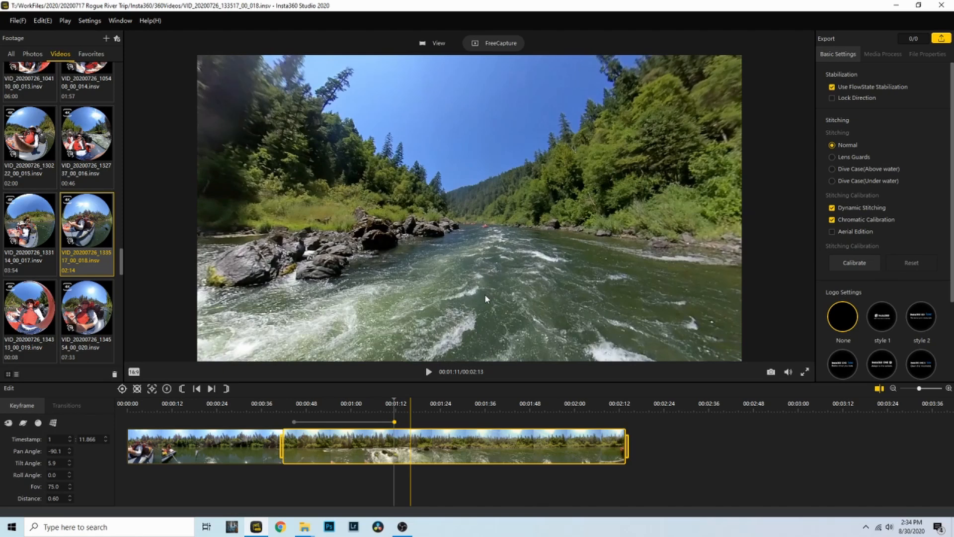
click(484, 294)
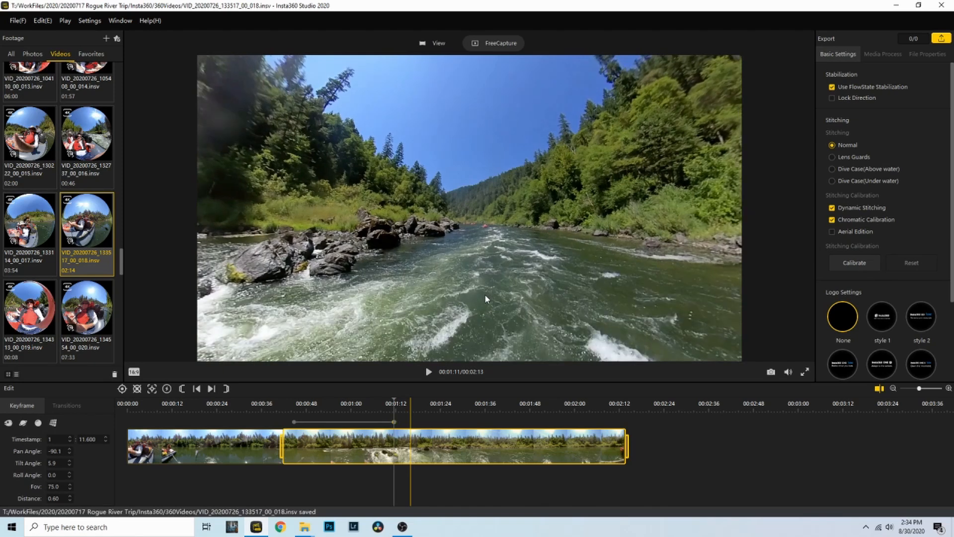
click(532, 277)
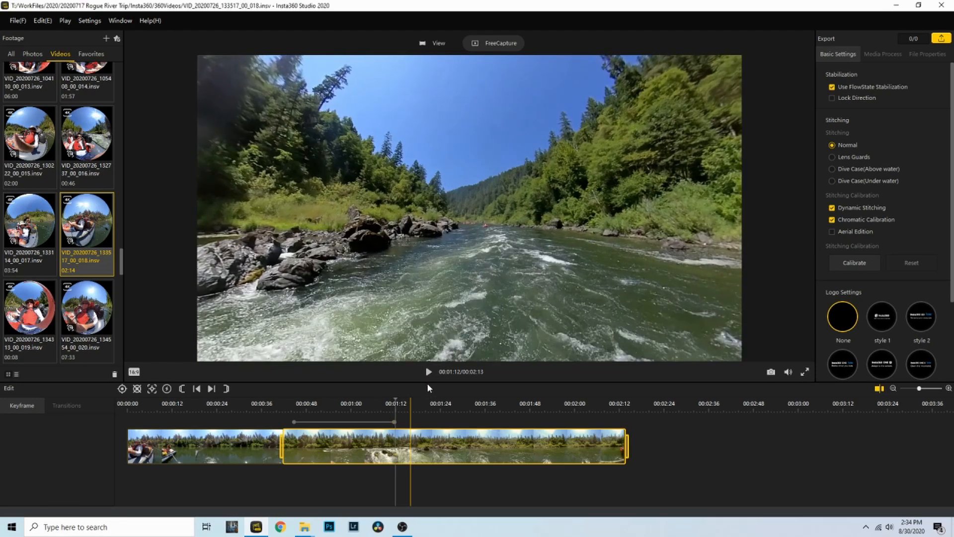
drag(447, 359, 457, 351)
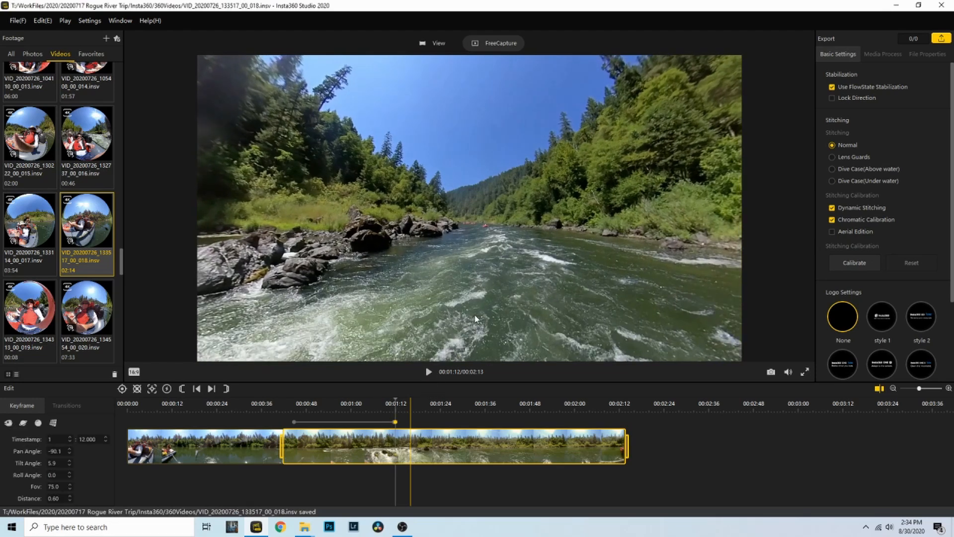
drag(476, 320, 487, 182)
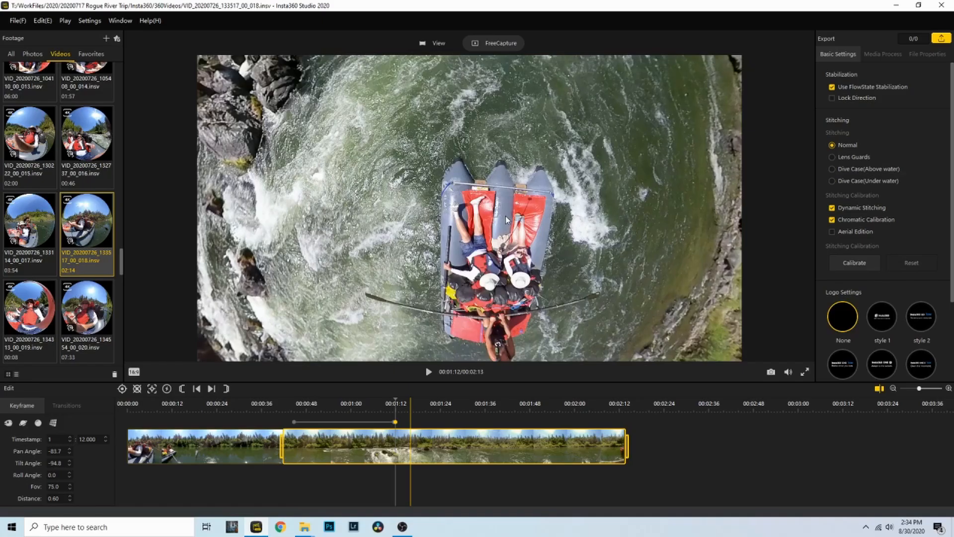
click(546, 274)
key(space)
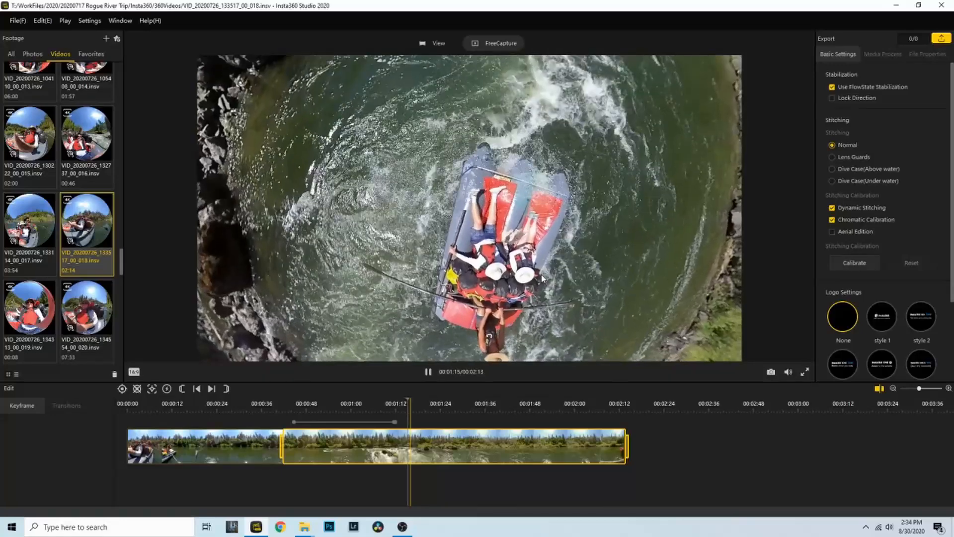
key(space)
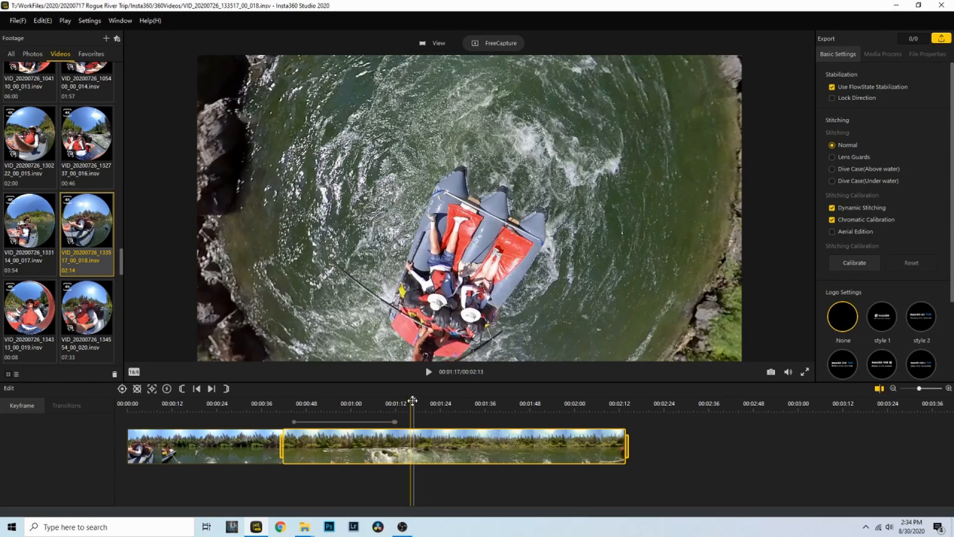
drag(413, 400, 273, 407)
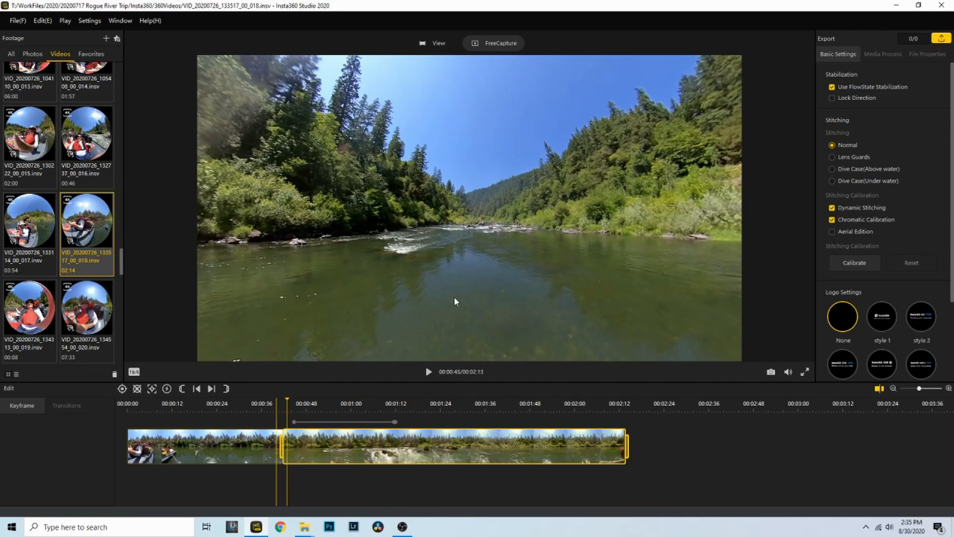
Add a keyframe at 00:01:15 with the view looking downriver from behind the raft
key(space)
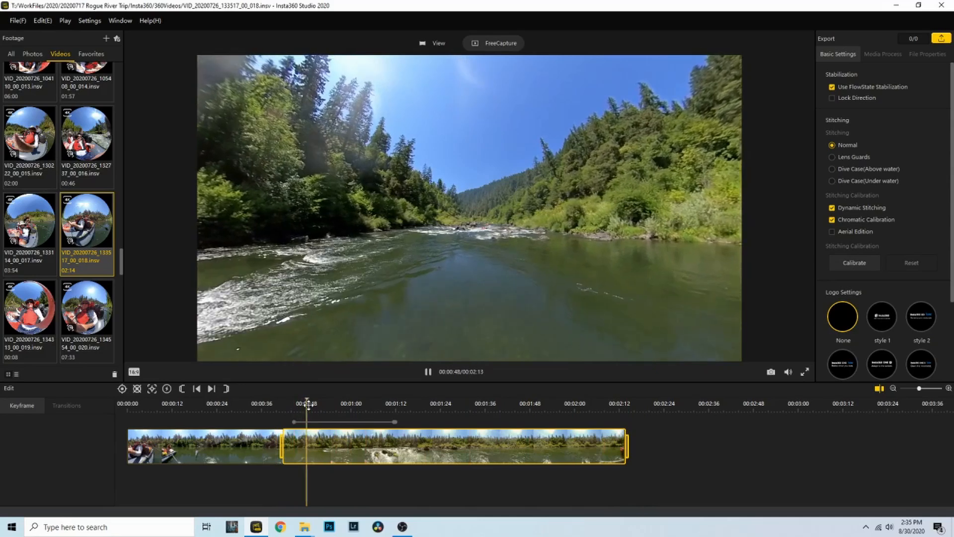
drag(334, 401, 385, 403)
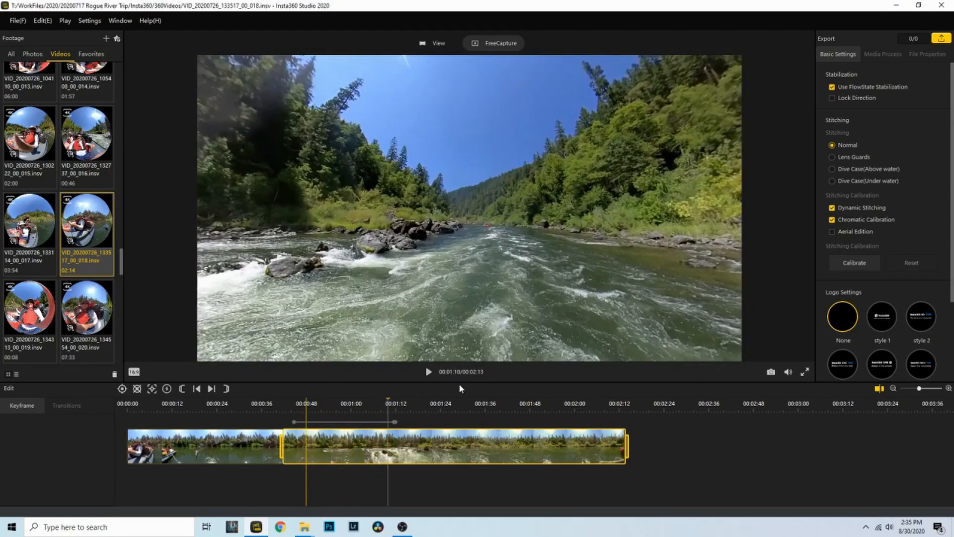
key(space)
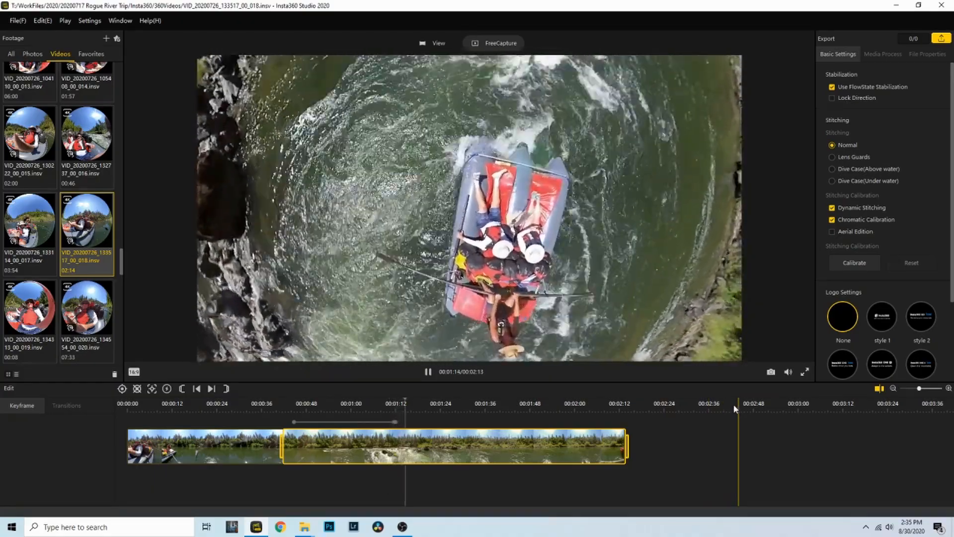
key(space)
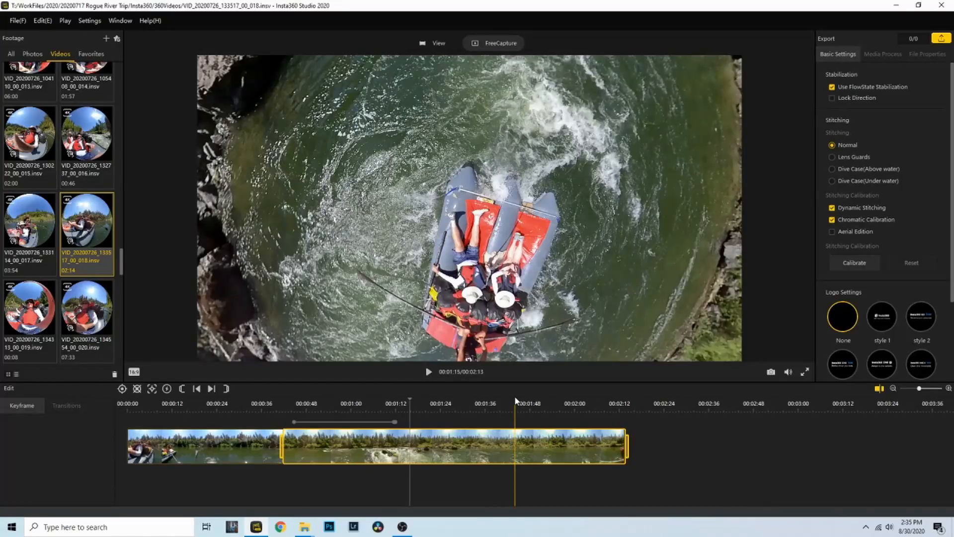
key(k)
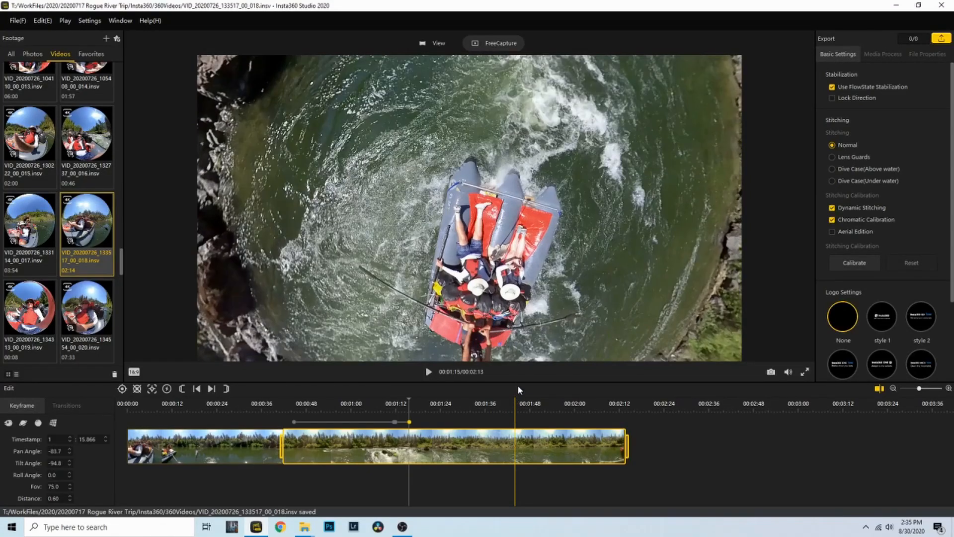
drag(297, 249, 605, 325)
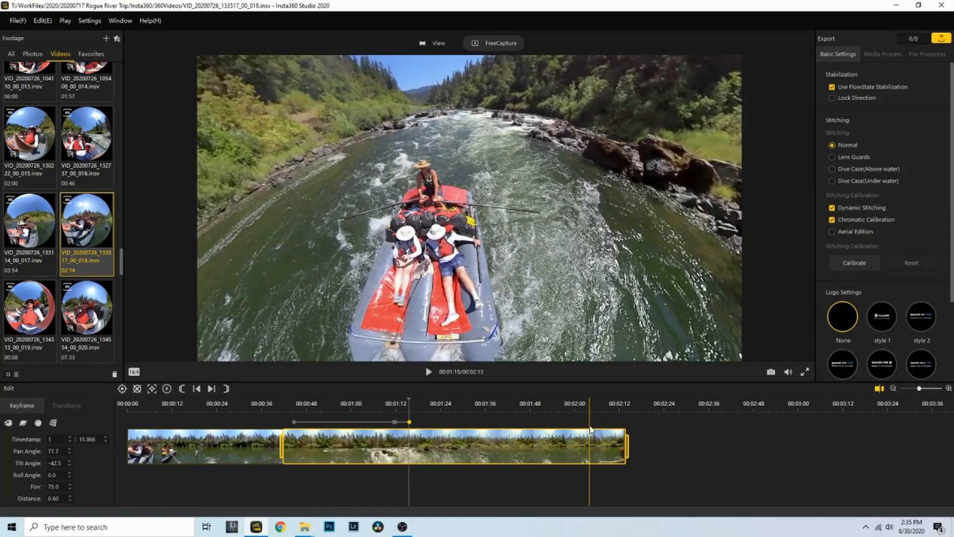
Preview the reframed view and trim the clip range's end back to about 01:17
key(space)
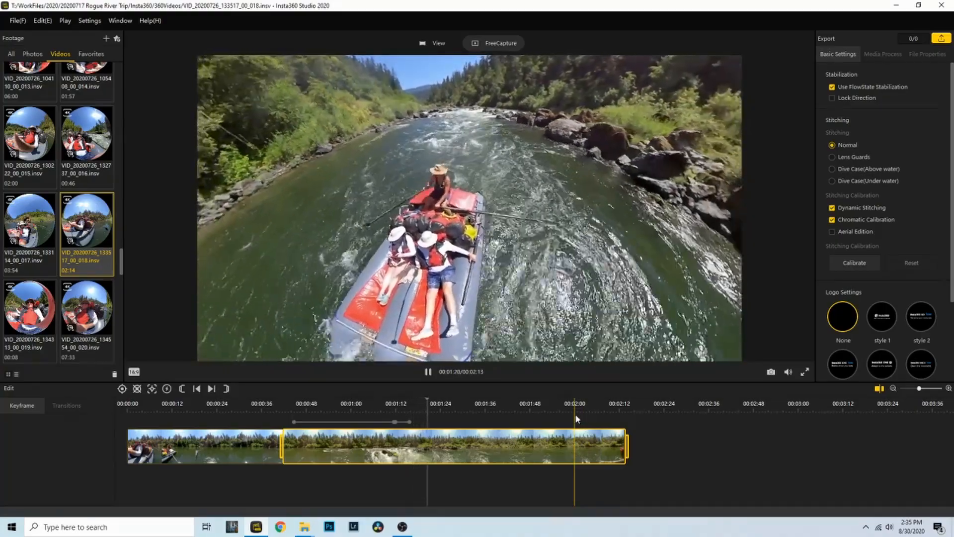
key(space)
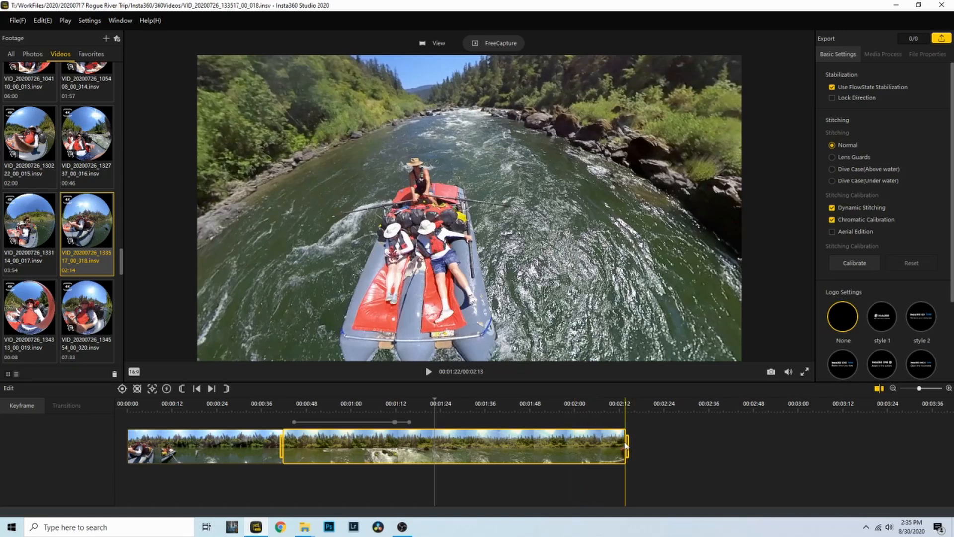
drag(592, 441, 419, 441)
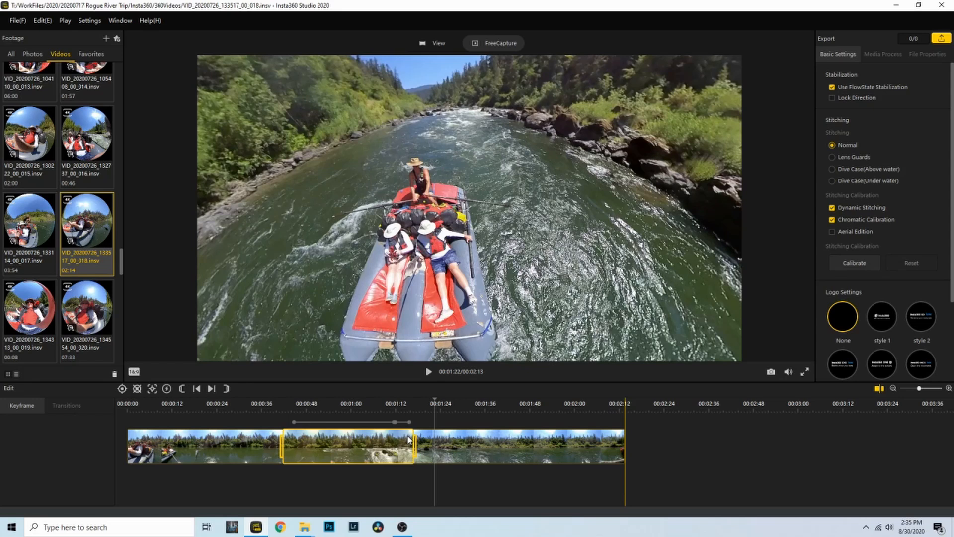
Move the first keyframe and range start to about 00:01:08, then preview the shortened section
click(352, 402)
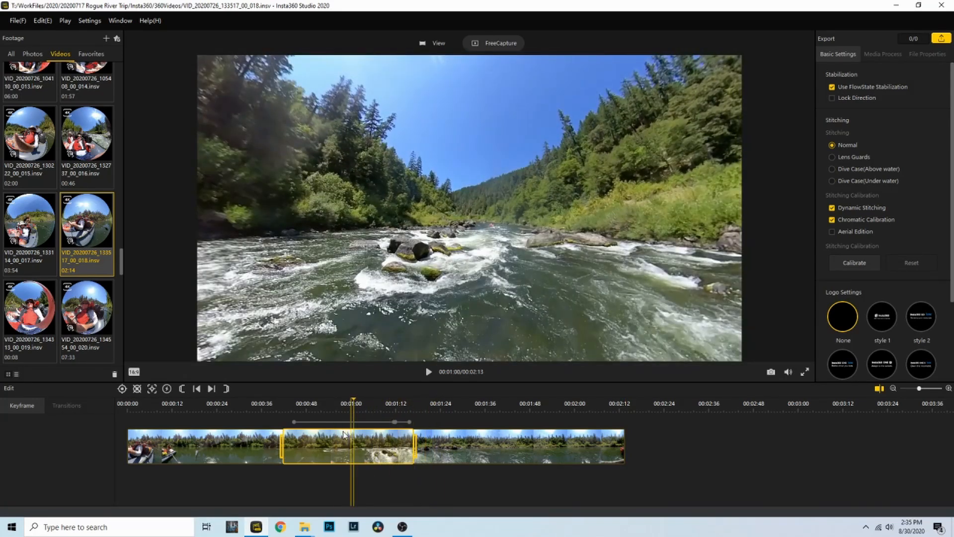
drag(294, 427, 353, 423)
drag(281, 440, 352, 437)
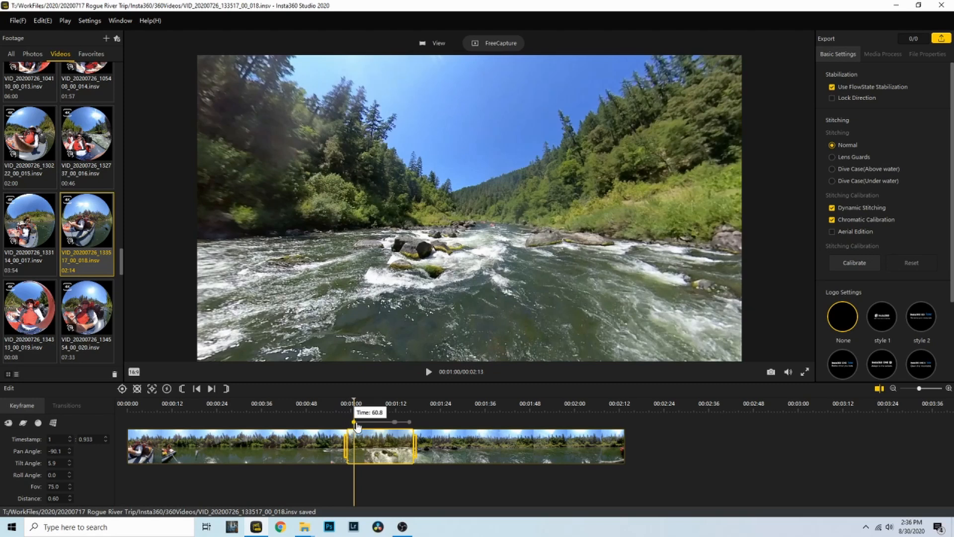
drag(385, 429, 380, 437)
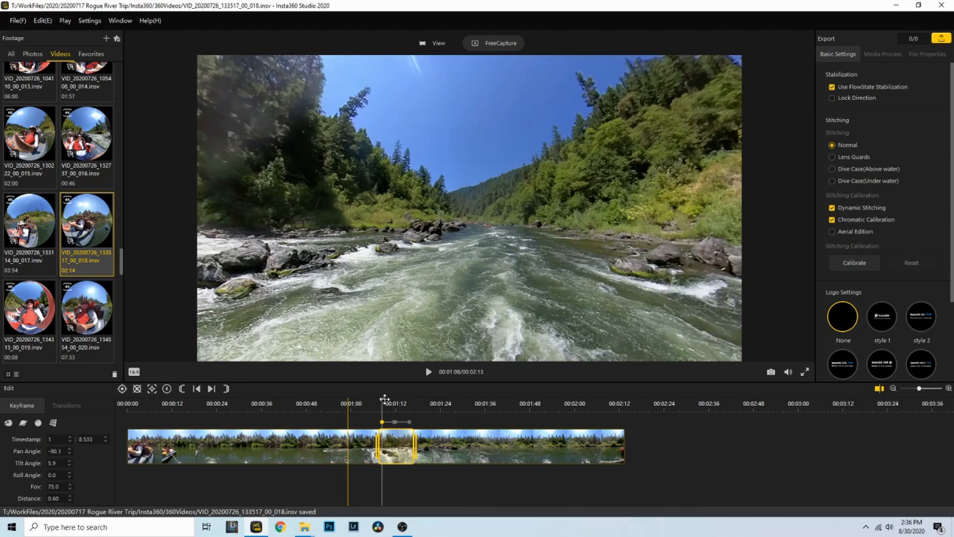
key(space)
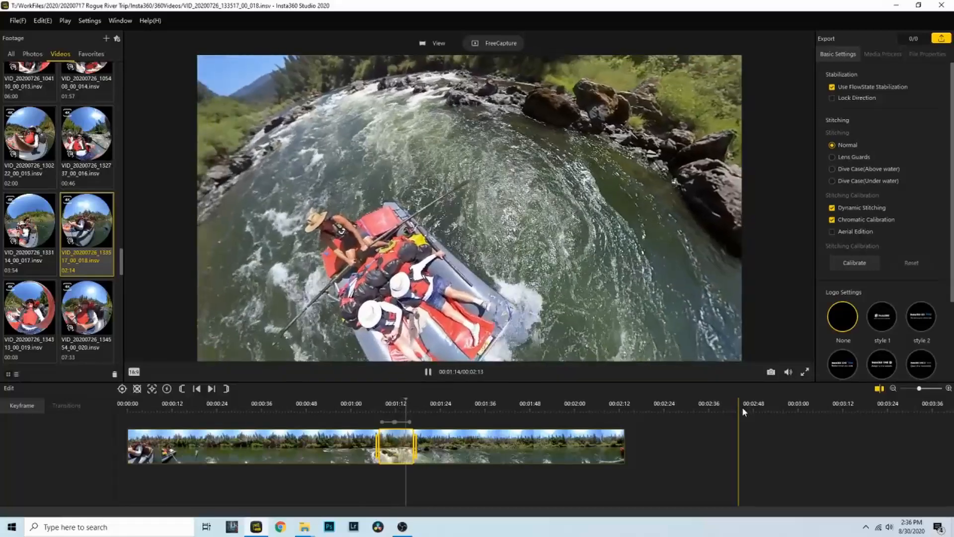
key(space)
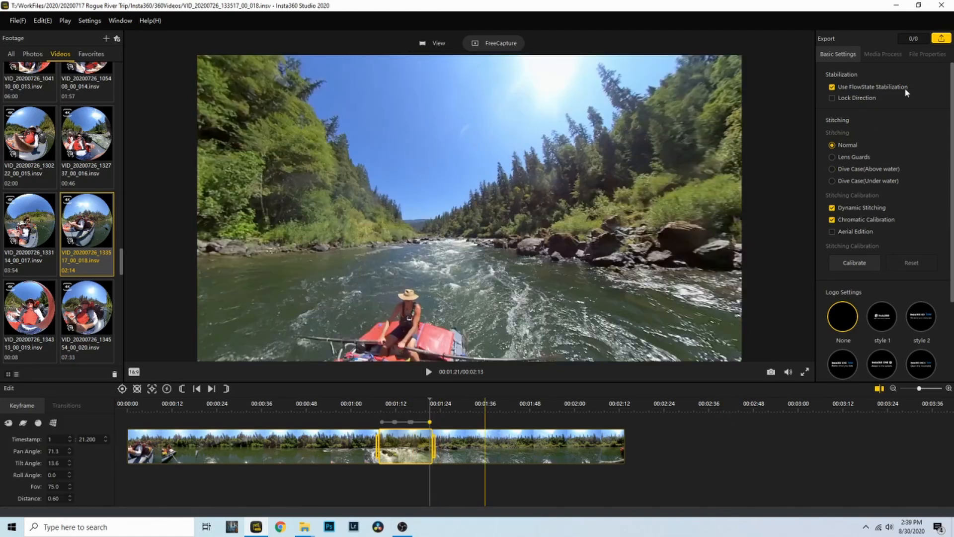
click(940, 38)
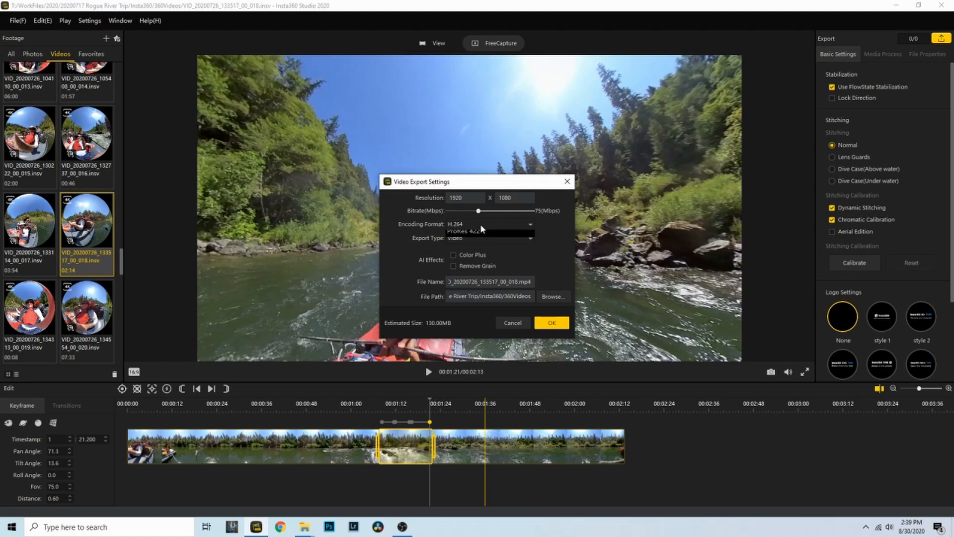
Set export encoding to H.265 and name the file 'SWFL Shutterbugs Test Export'
click(480, 224)
click(479, 244)
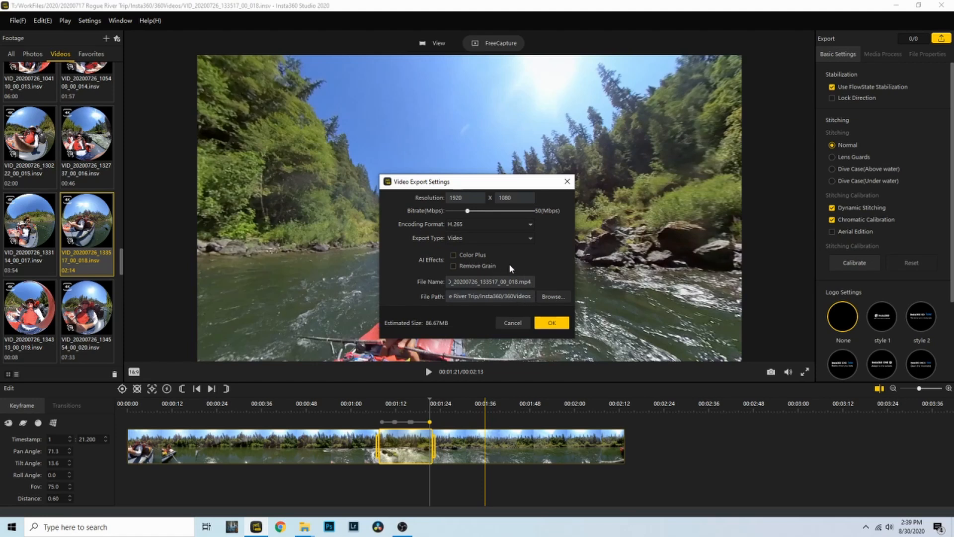
double_click(482, 282)
text(SWFL Shutterbugs Test Export)
click(545, 299)
Set the 360Videos folder as export destination and export the video
click(680, 218)
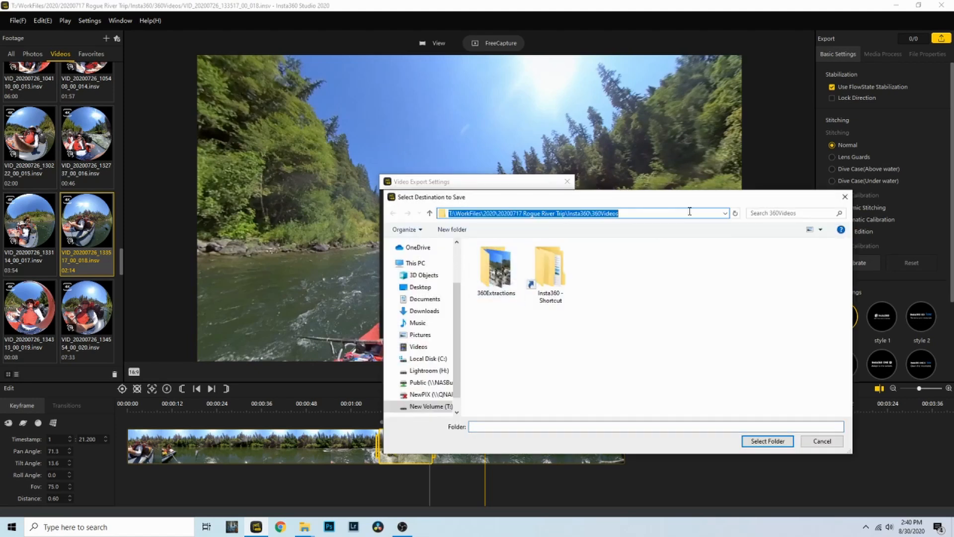
click(762, 438)
click(547, 326)
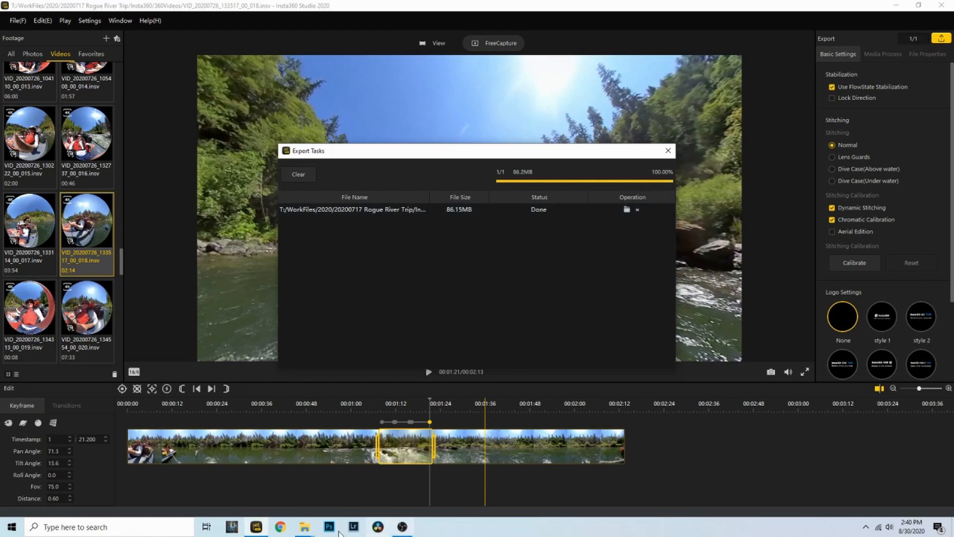
Play SWFL Shutterbugs Test Export.mp4 from the 360Videos folder in a video player
click(267, 477)
scroll(343, 378, up, 12)
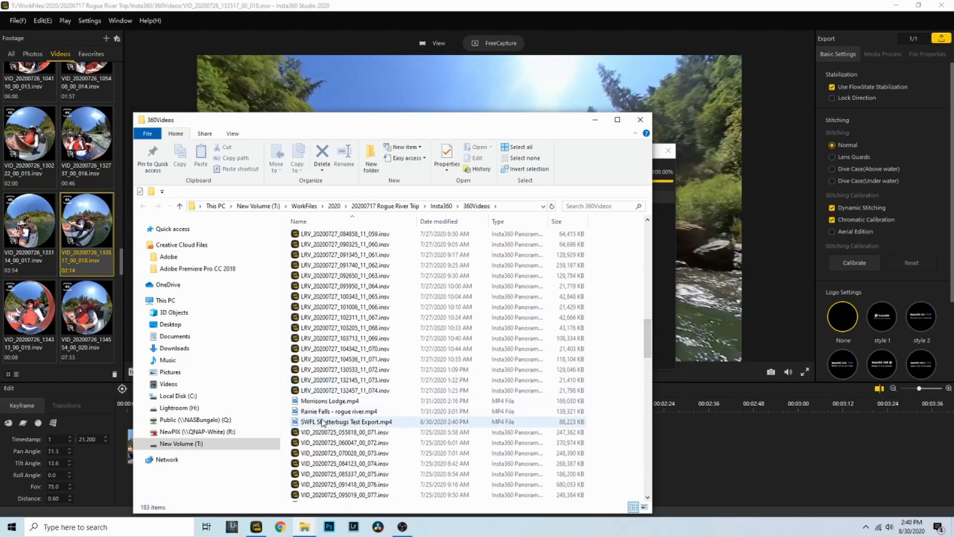
click(314, 421)
double_click(314, 421)
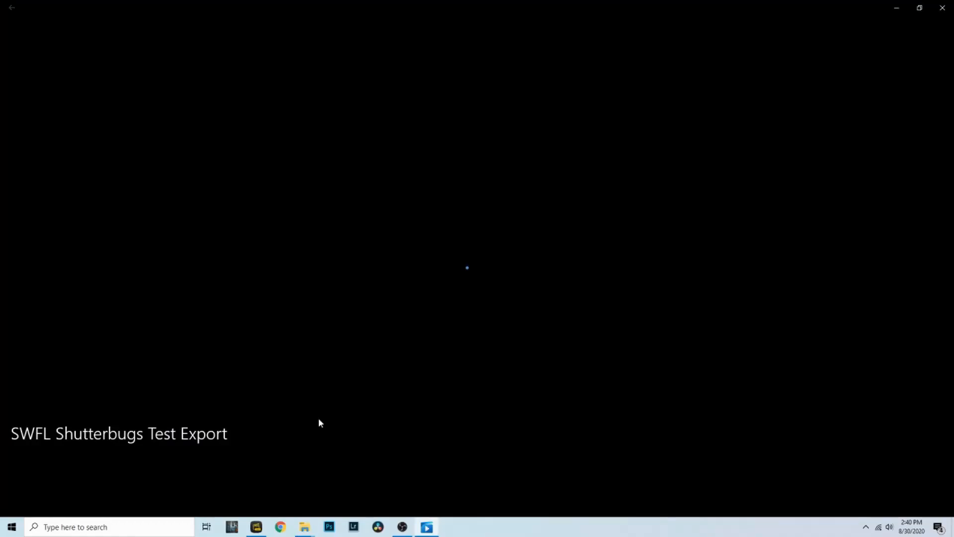